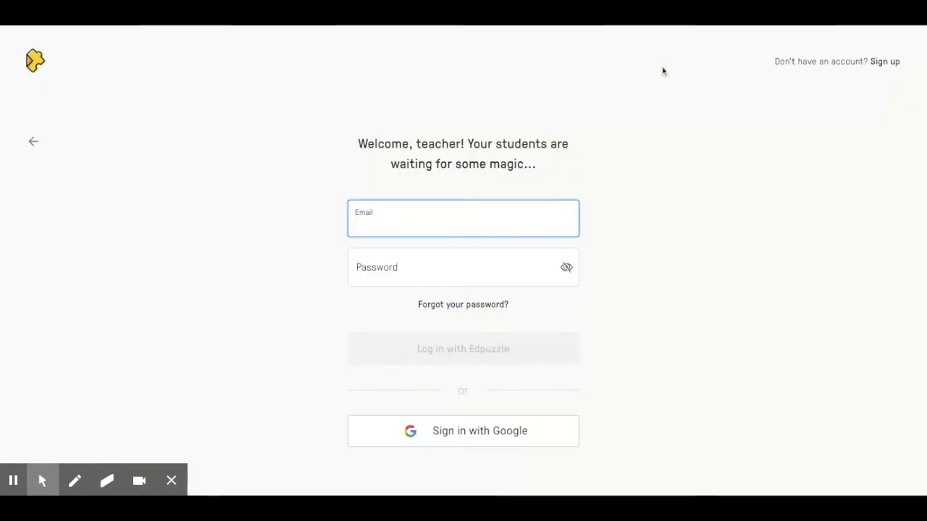
Step: Go to the teacher sign-up page and sign in with a Google account
click(885, 63)
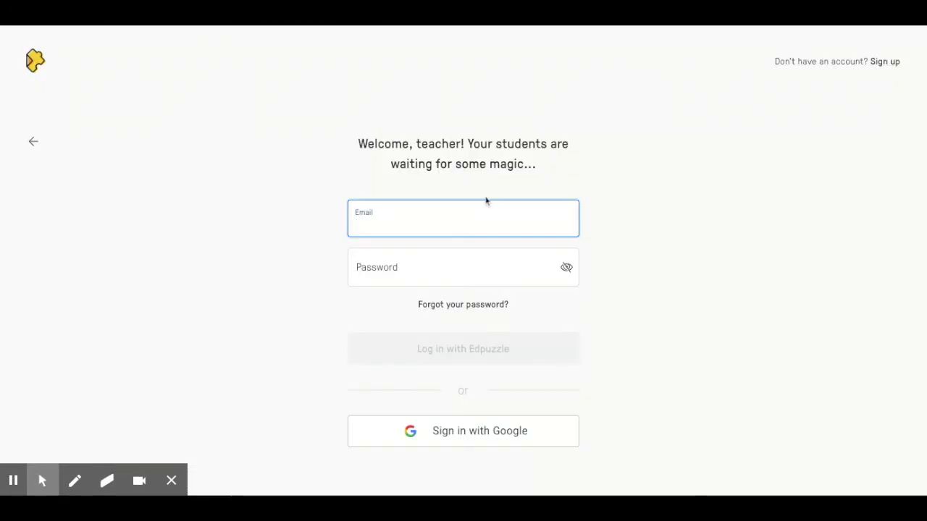
click(351, 297)
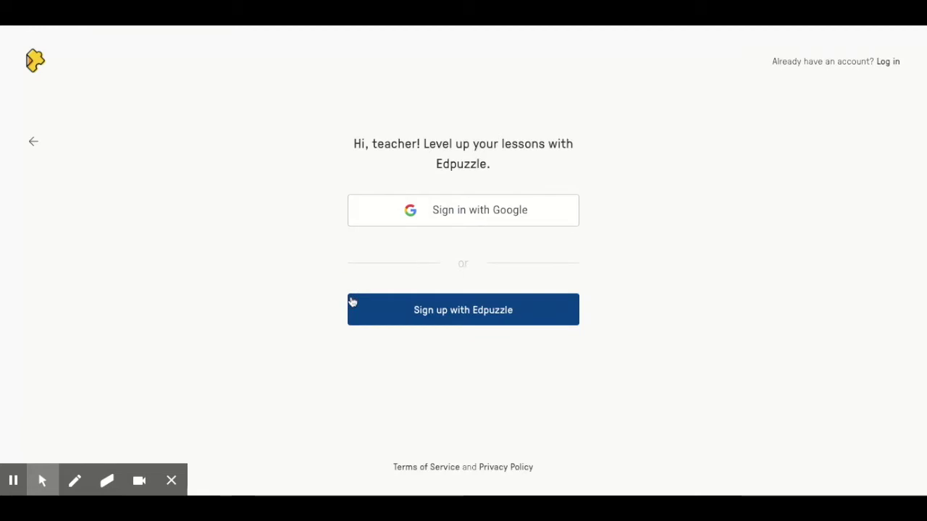
click(457, 212)
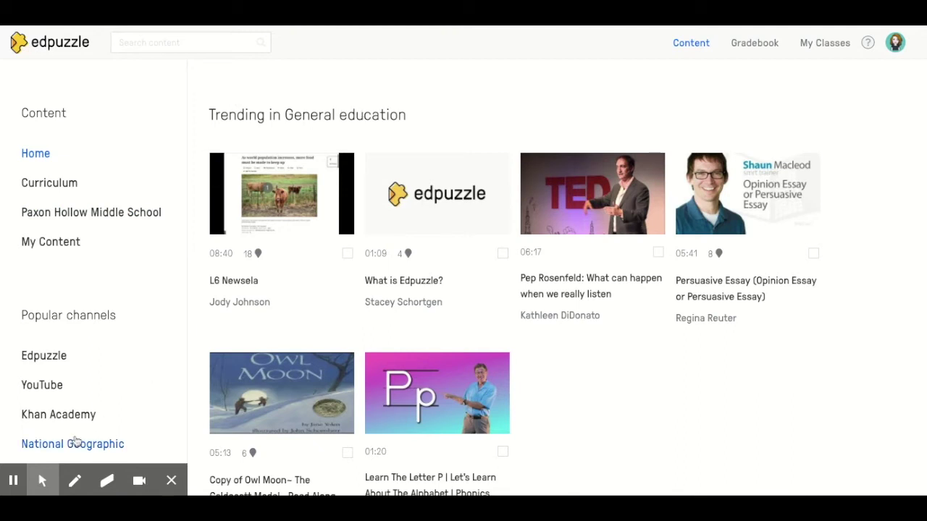
click(12, 481)
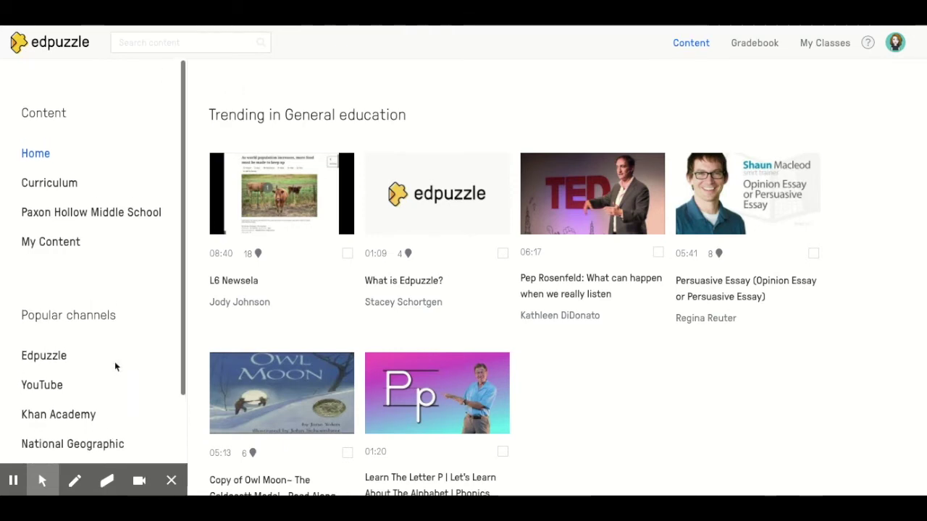
Step: Open My Content and show the options for adding content
click(45, 241)
click(872, 118)
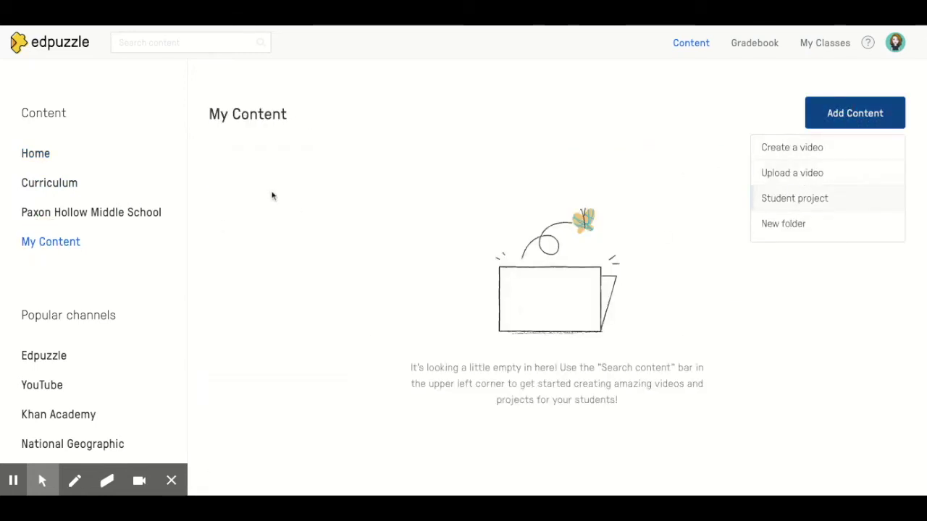
Step: Browse the popular channels Edpuzzle, YouTube, Khan Academy, National Geographic and TED Talks
scroll(111, 262, down, 2)
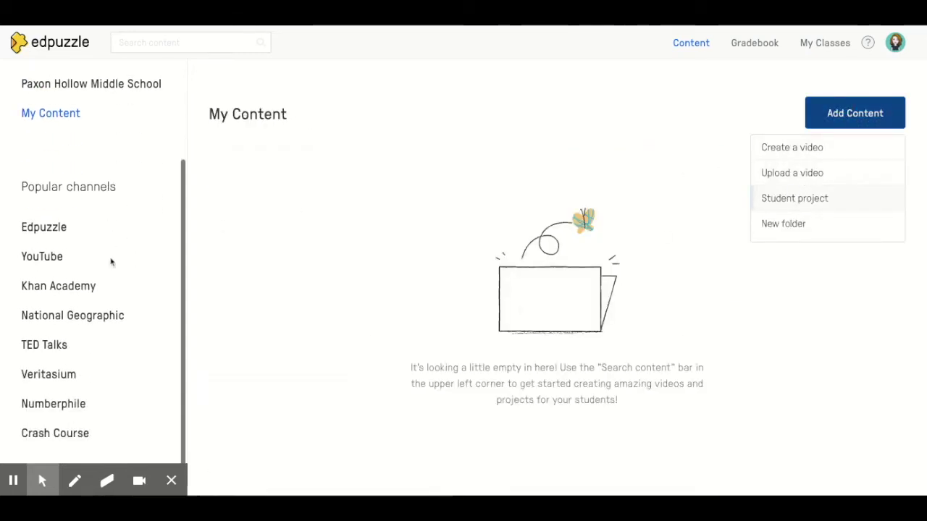
click(43, 228)
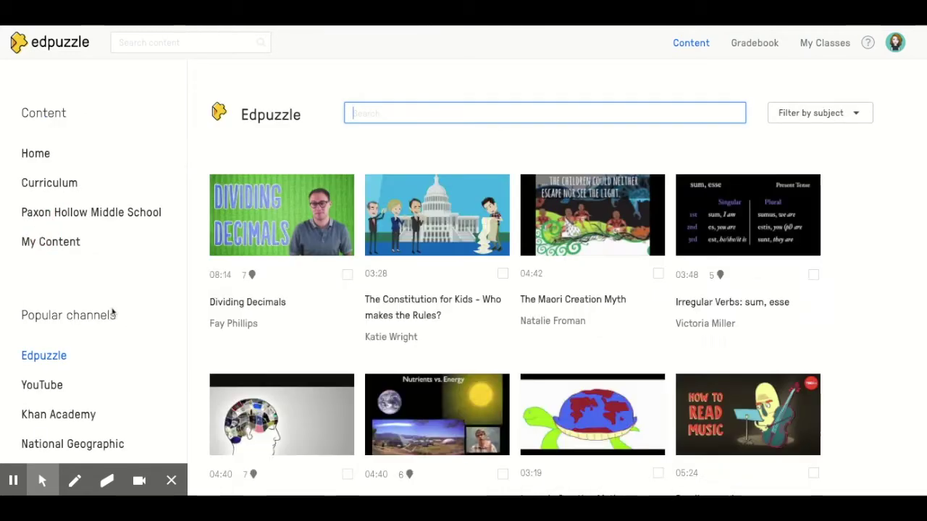
scroll(112, 312, down, 2)
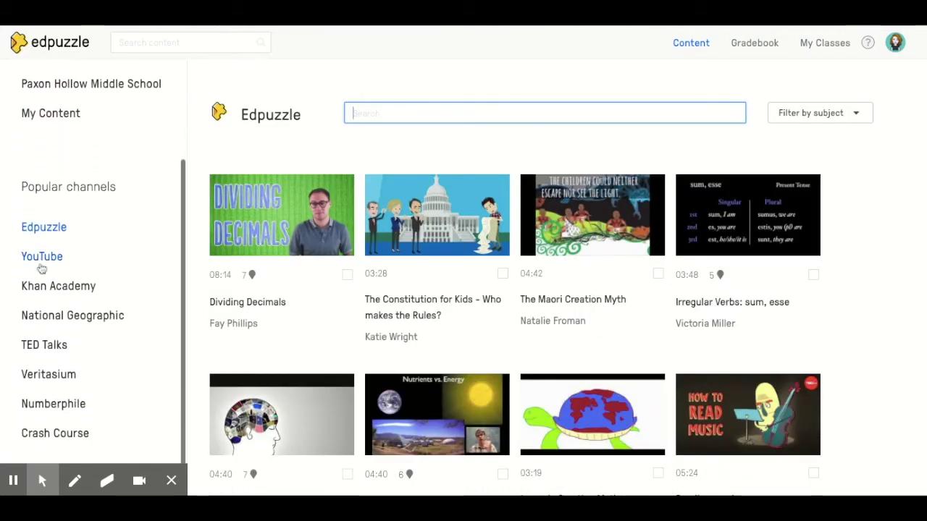
click(43, 262)
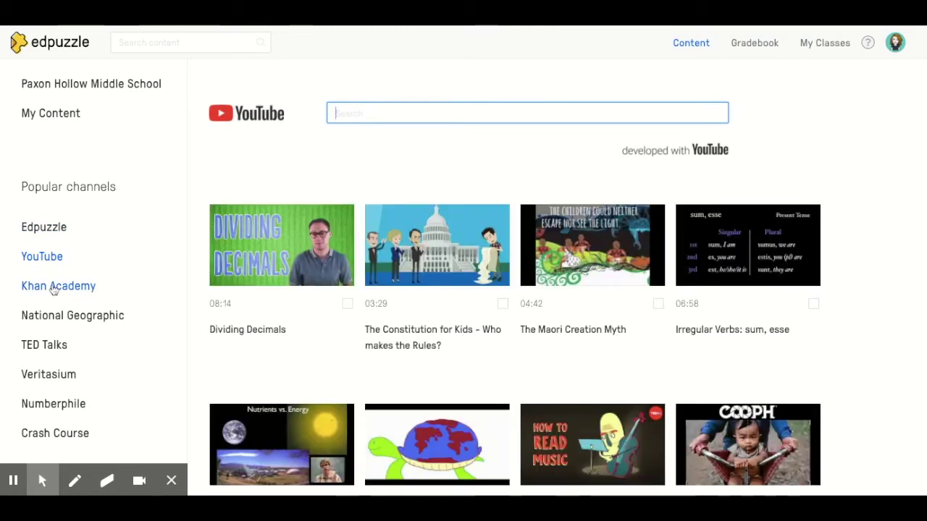
click(53, 294)
click(55, 318)
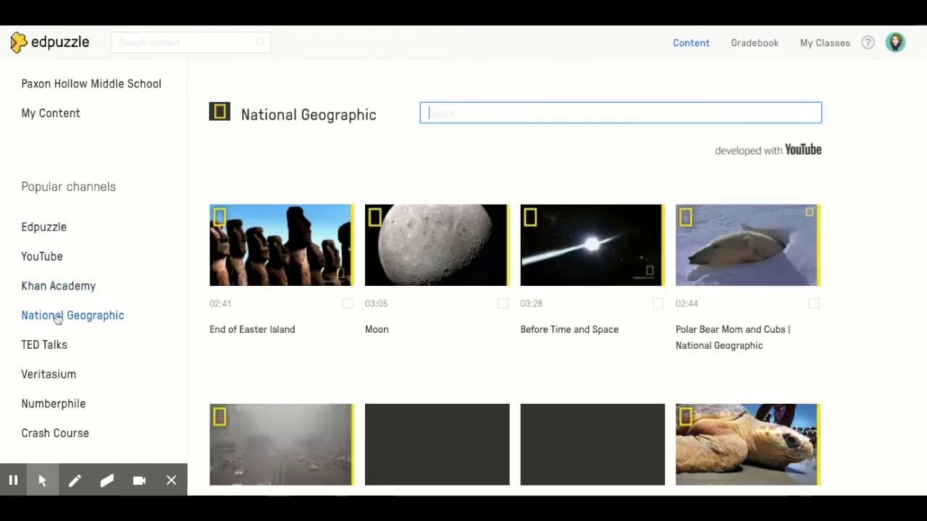
click(36, 346)
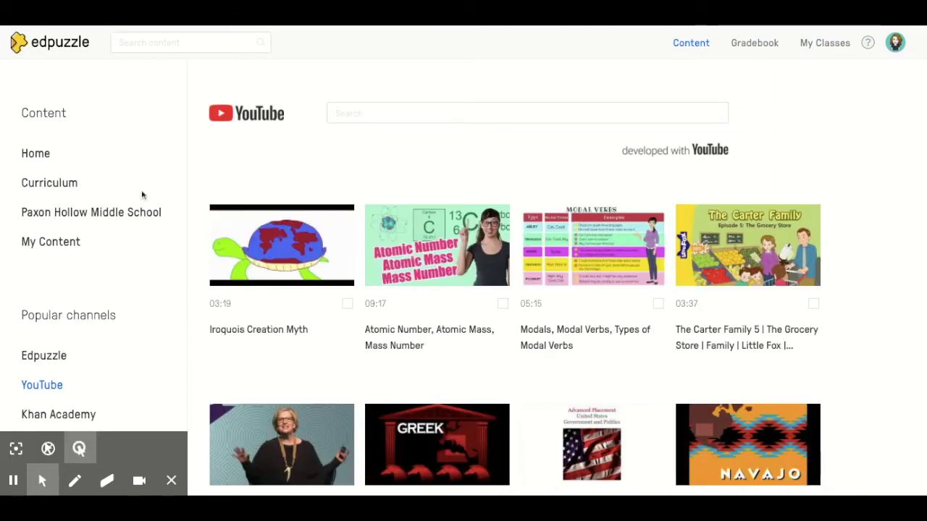
Step: Search the YouTube channel with the copied text to find the "Brené Brown | Daring Classrooms" video for editing
click(372, 113)
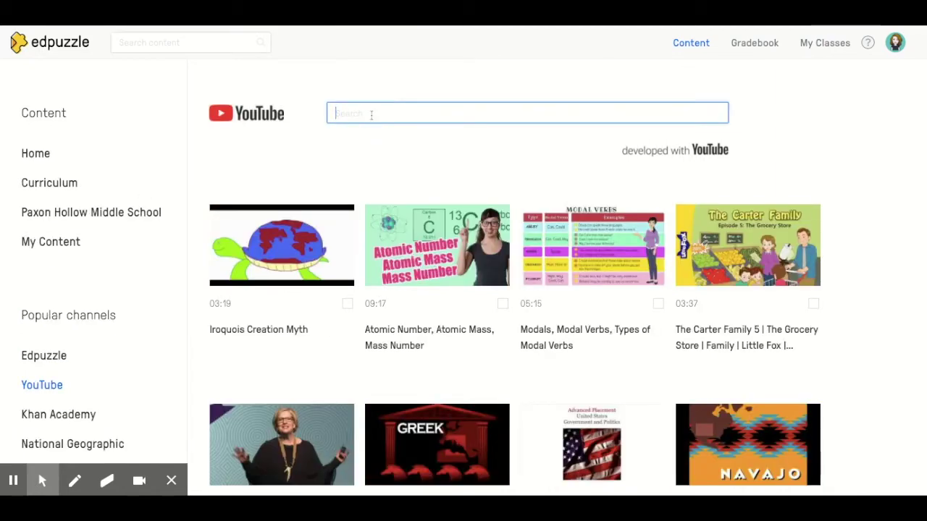
key(ctrl+v)
key(Return)
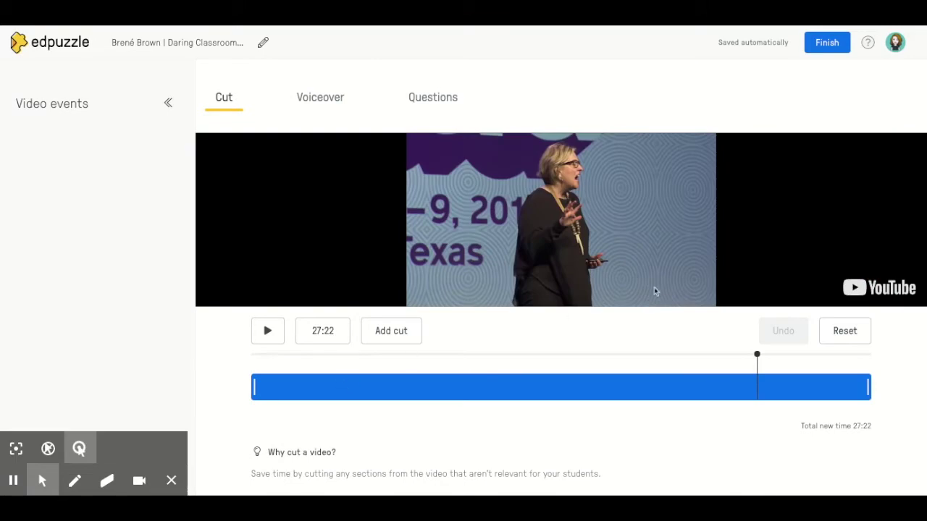
Step: Trim the end of the video so that it finishes at about 19:56
click(869, 387)
drag(869, 388, 757, 387)
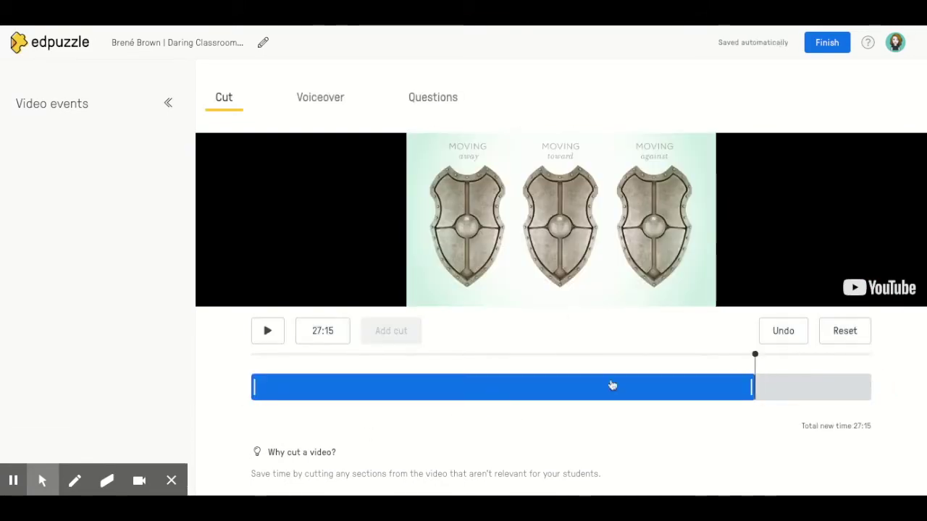
drag(750, 386, 620, 386)
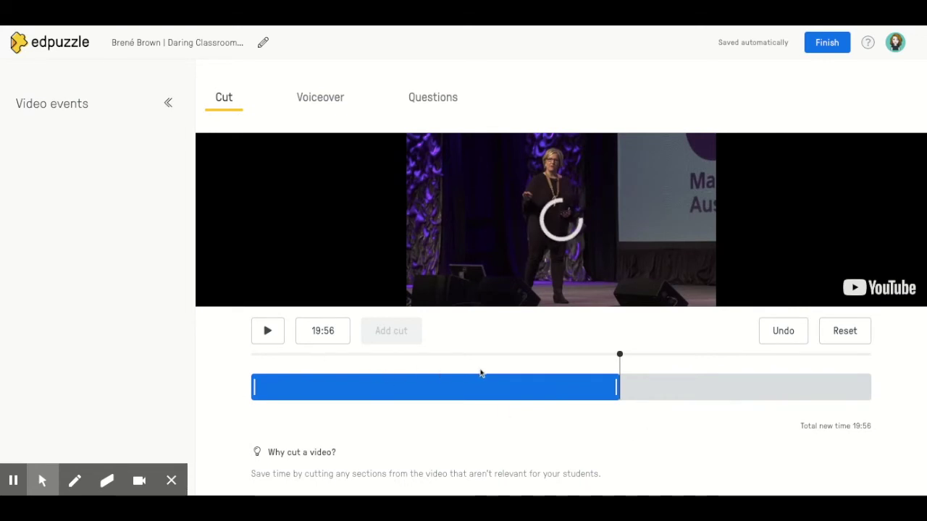
scroll(358, 392, down, 1)
scroll(361, 395, up, 1)
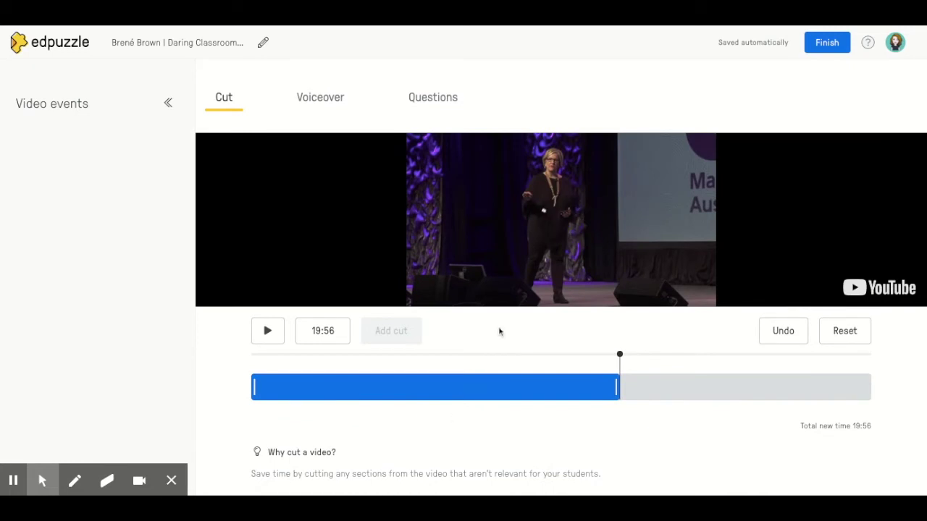
Step: View the voiceover option, and start a multiple-choice question at 19:56 with the text "Question #1"
click(327, 105)
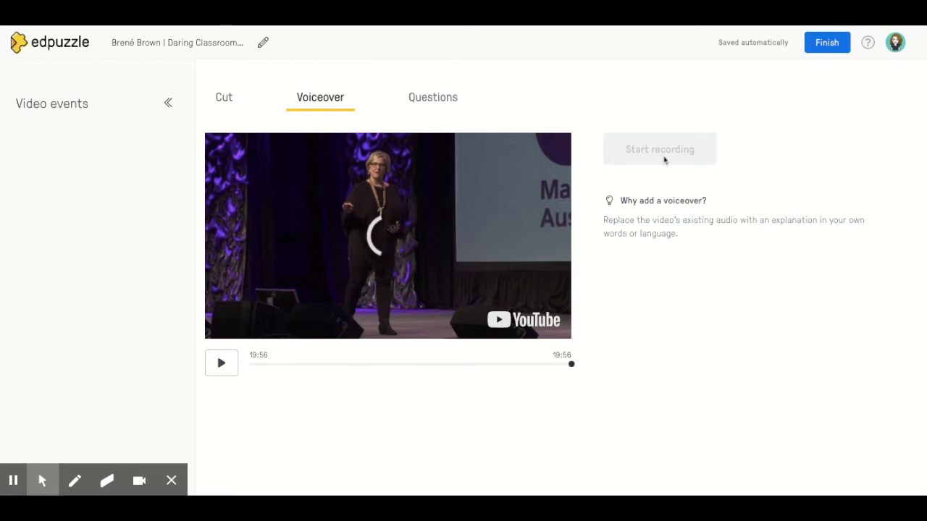
click(428, 97)
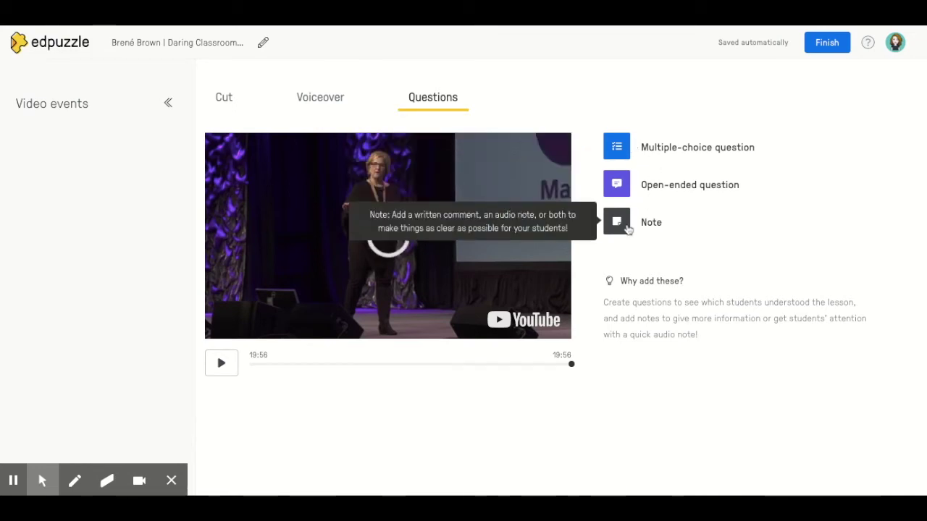
click(616, 147)
click(636, 229)
text(Question #1)
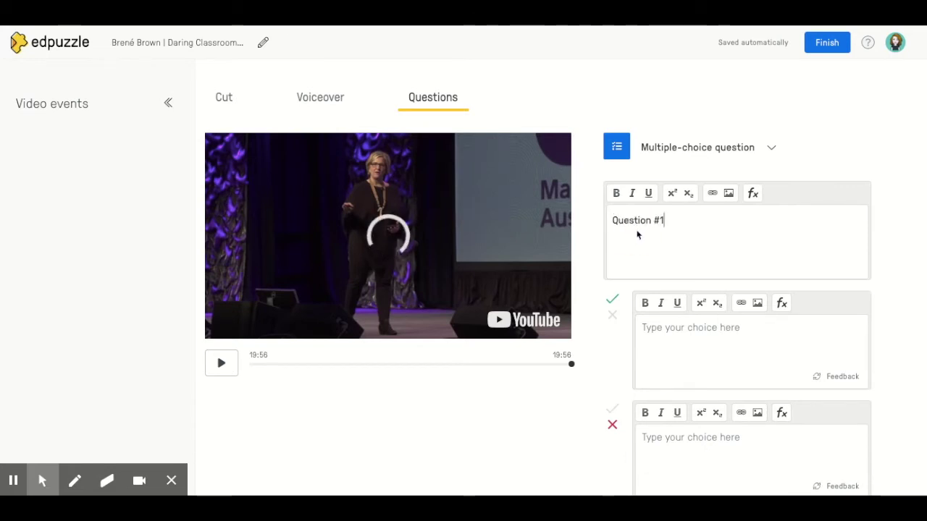
Step: Enter "Correct Answer" as the right choice and "Incorrect Answer" as the wrong one, save the question and continue the video
click(674, 331)
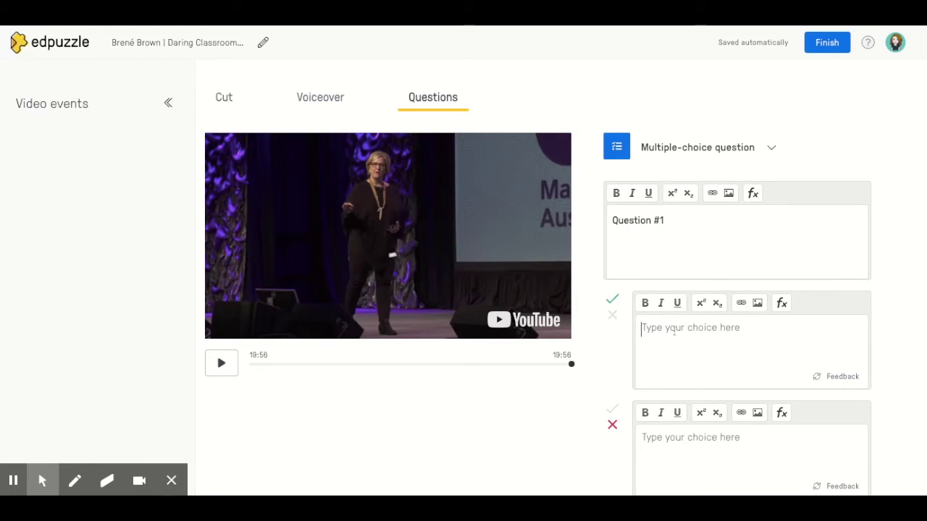
text(Correct)
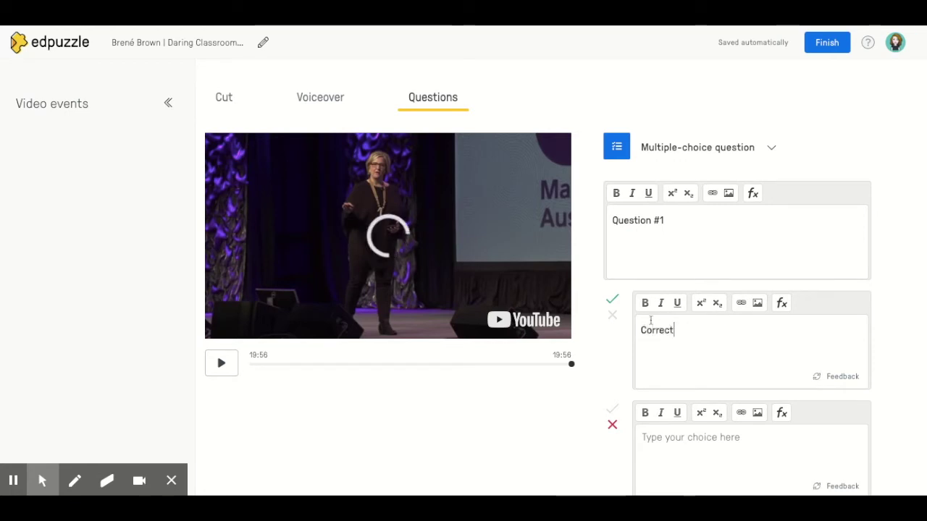
text( Answer)
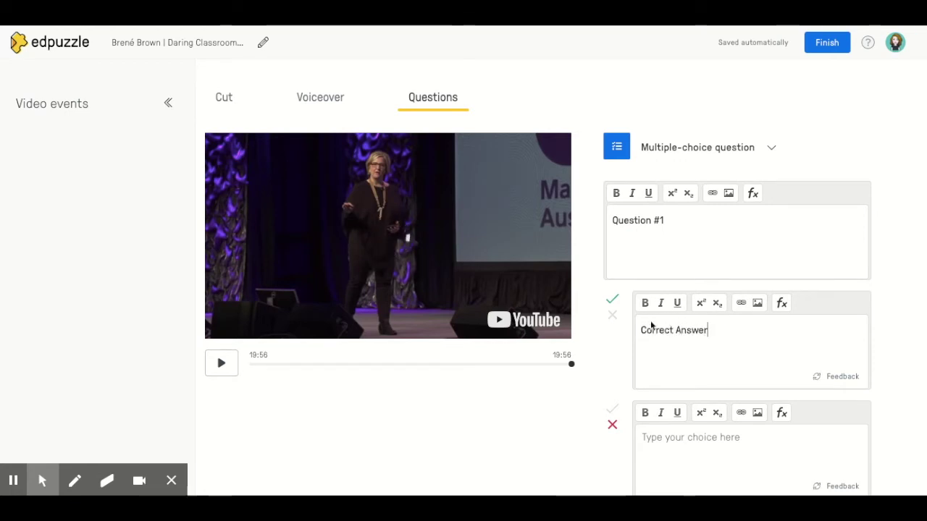
click(667, 435)
text(Incorrect )
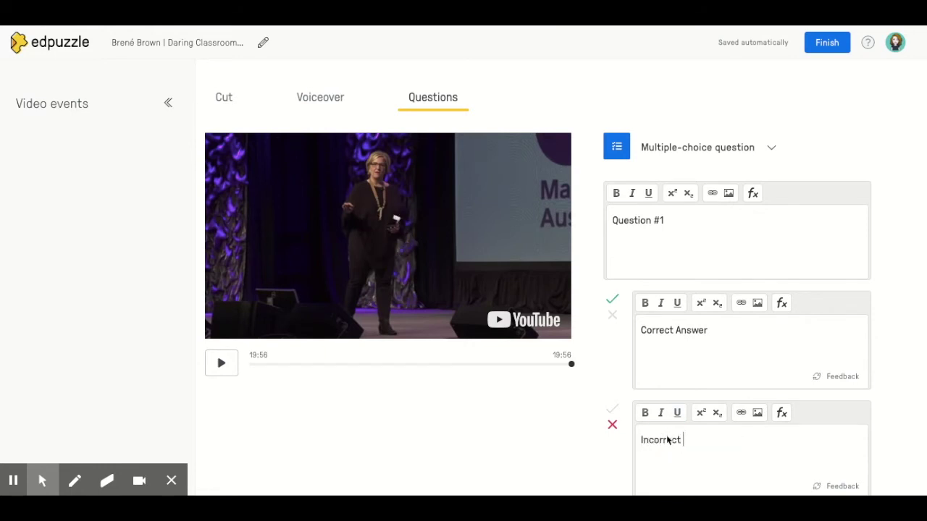
text(Anewer)
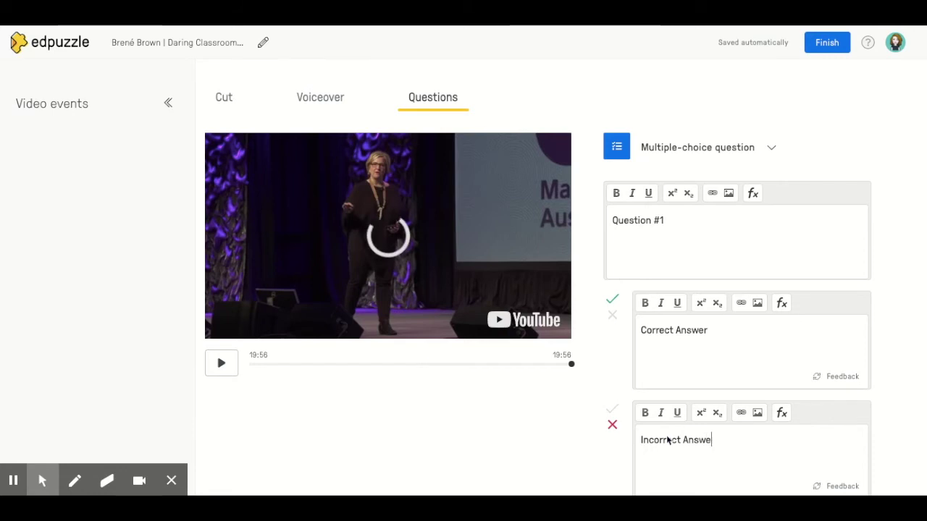
scroll(666, 435, down, 3)
click(789, 415)
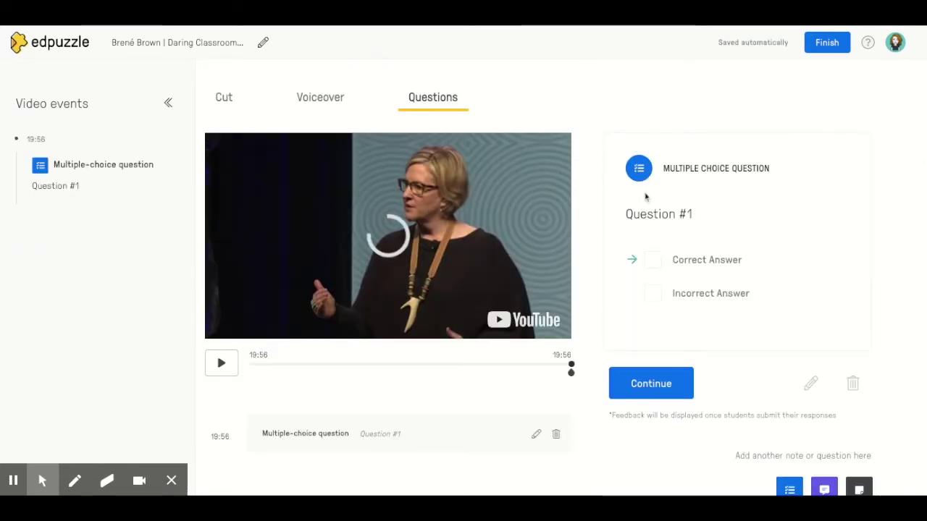
click(639, 384)
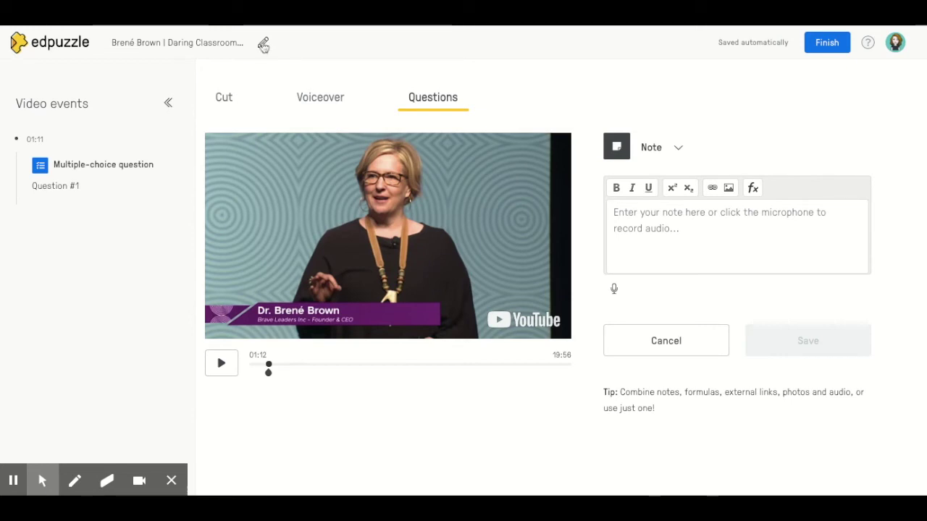
Step: Finish editing the video, check the question marker on its preview timeline, and start assigning it
click(832, 43)
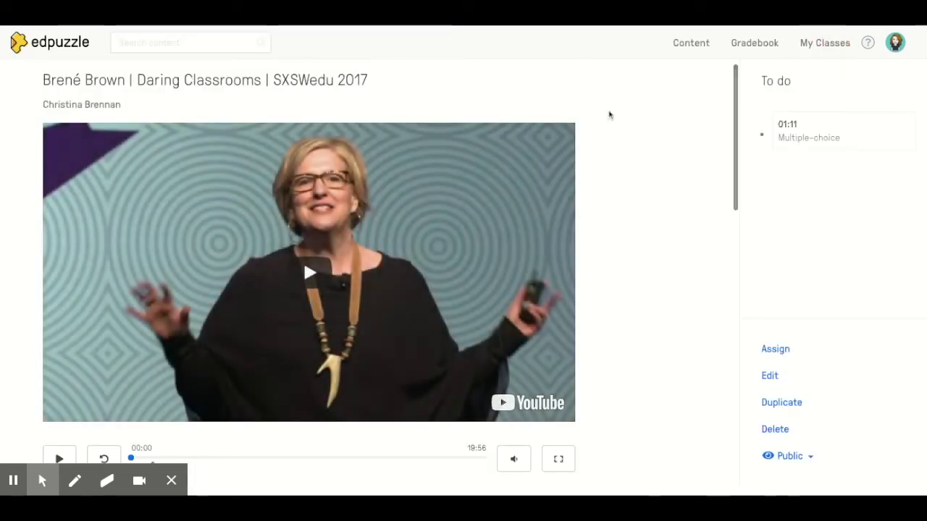
scroll(155, 368, down, 3)
click(153, 348)
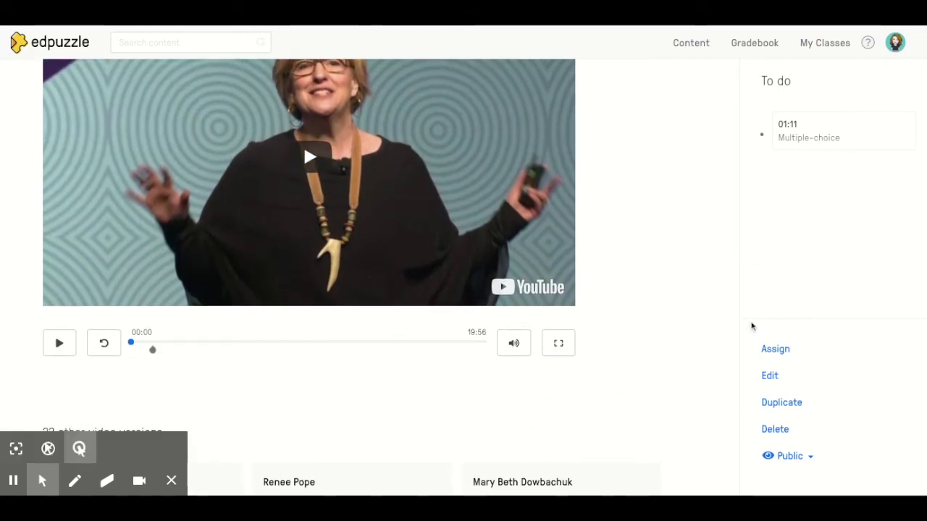
click(774, 351)
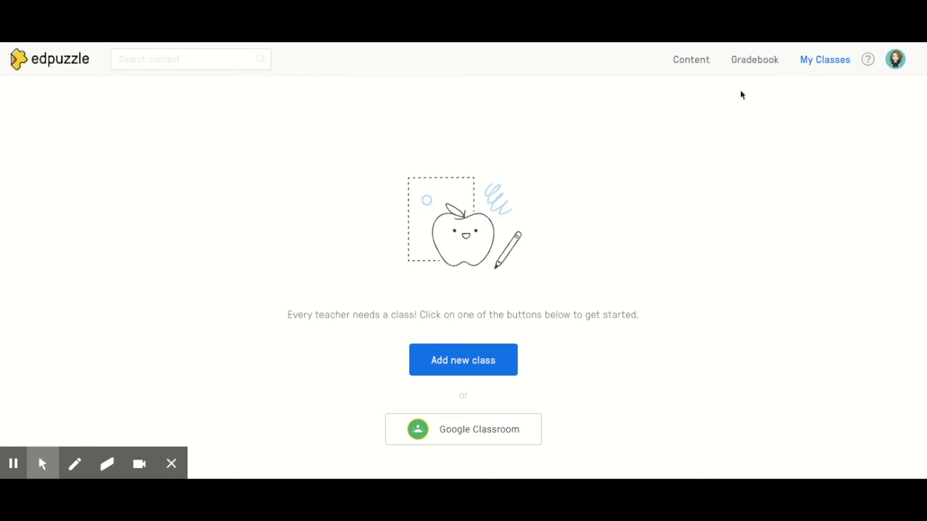
Step: Open the Gradebook to view the student progress page
click(758, 69)
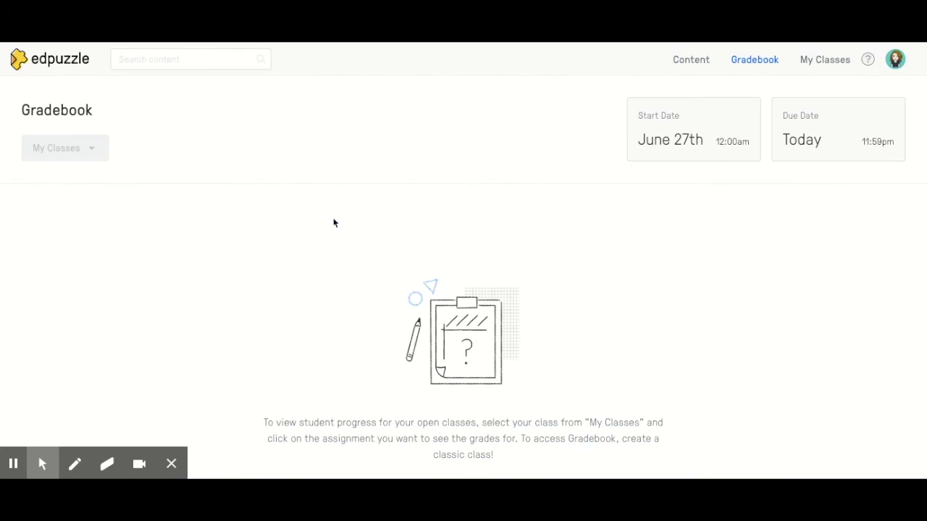
click(13, 464)
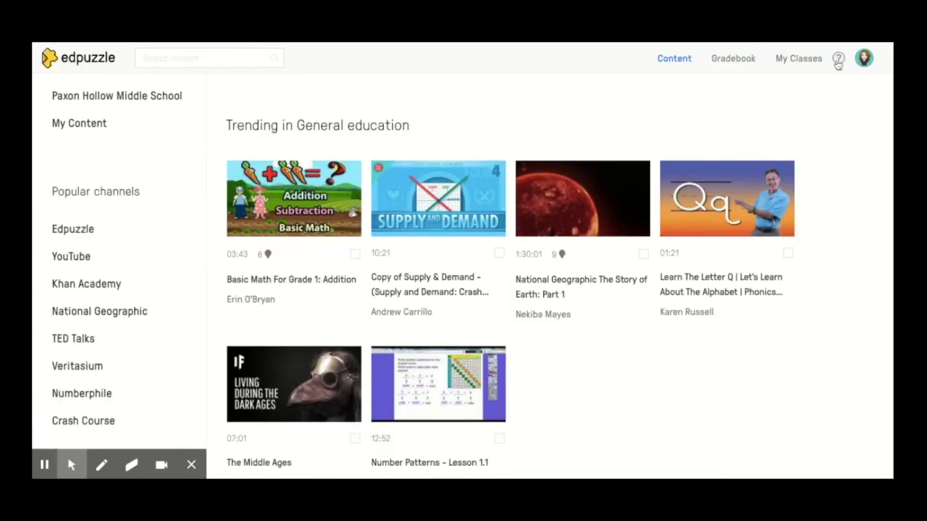
Step: Look through the help topics and the account options, and open Resources
click(837, 61)
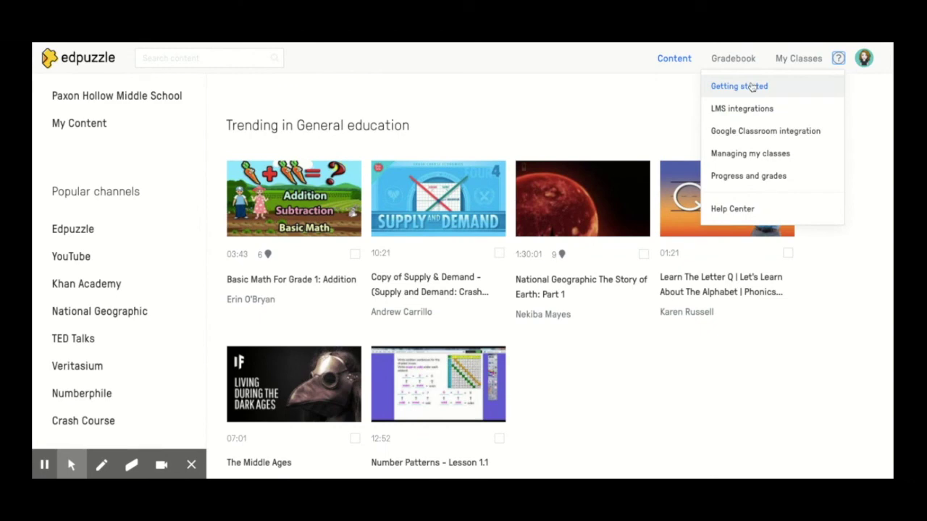
click(862, 63)
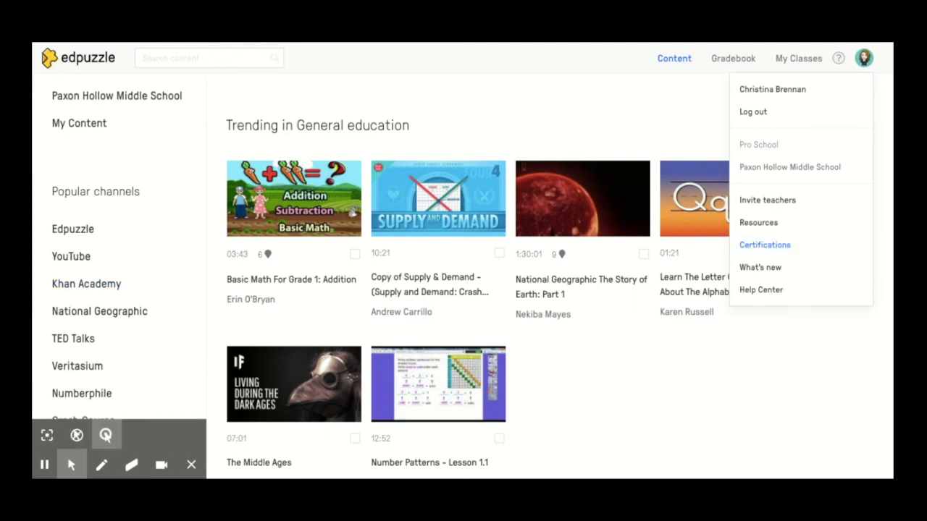
click(862, 61)
click(863, 63)
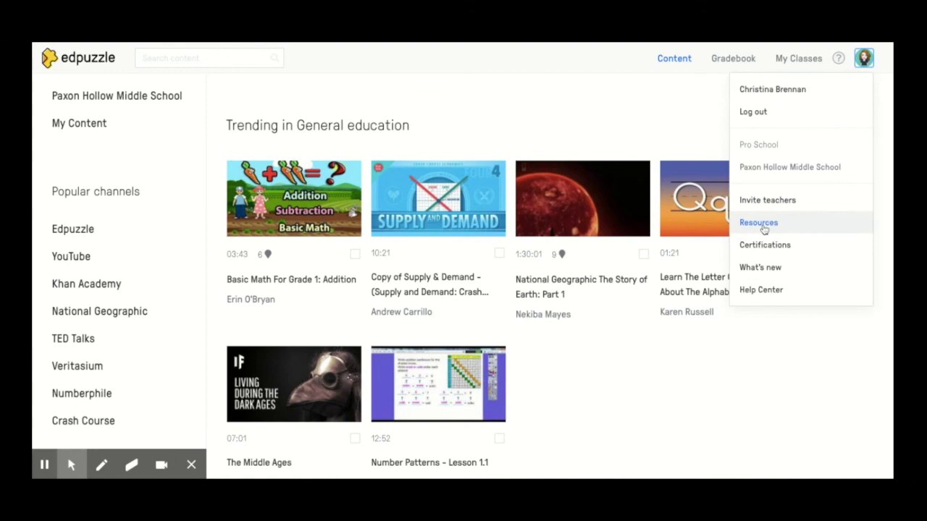
click(760, 226)
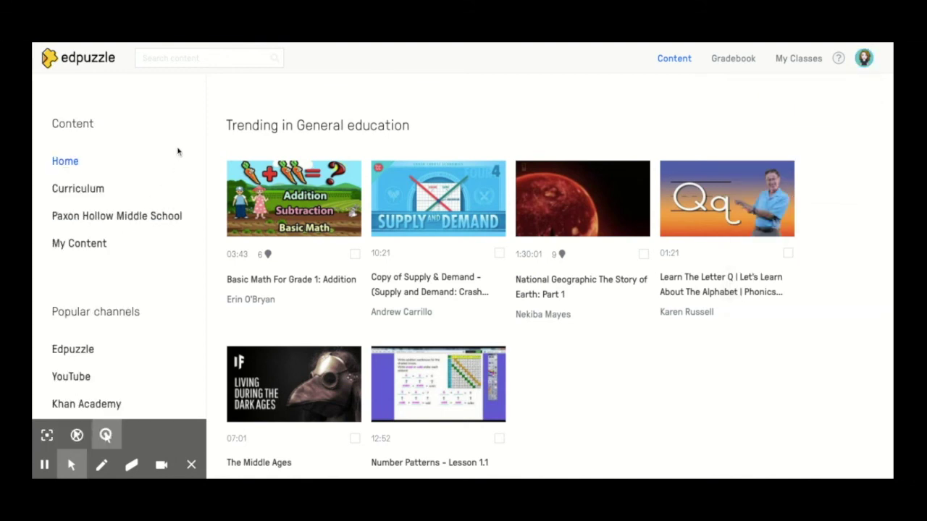